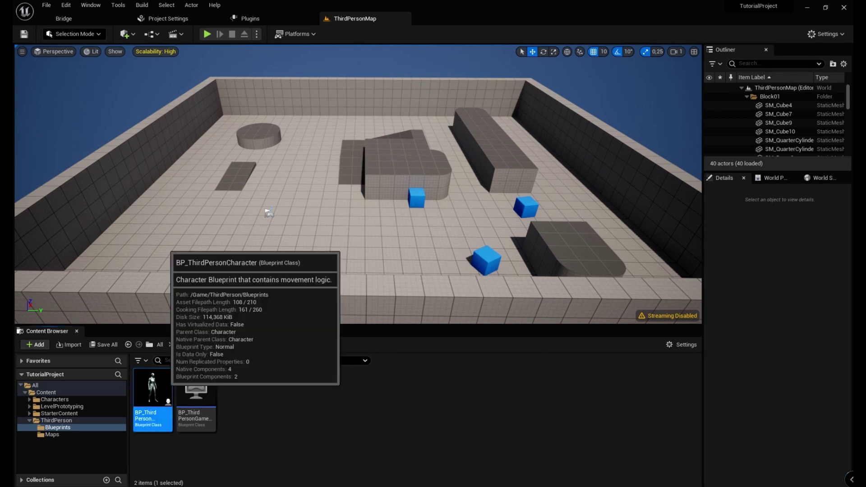
Open BP_ThirdPersonCharacter, parent FollowCamera to Mesh, and delete the CameraBoom.
double_click(152, 393)
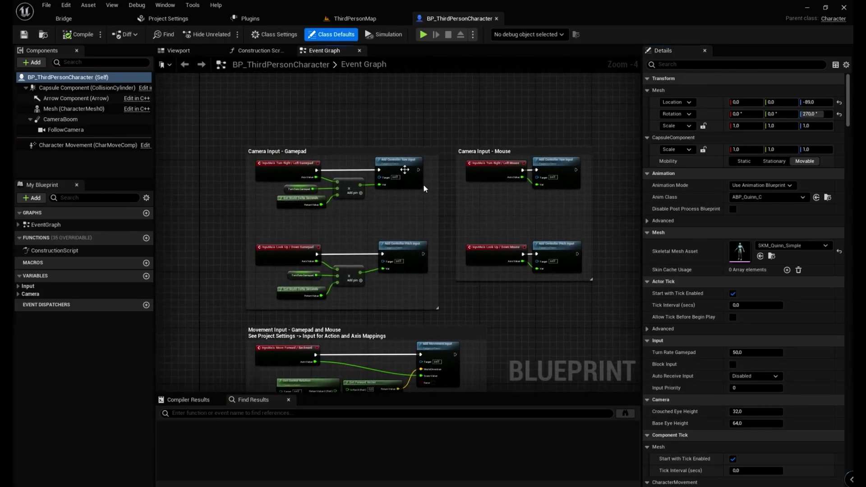
left_click(181, 53)
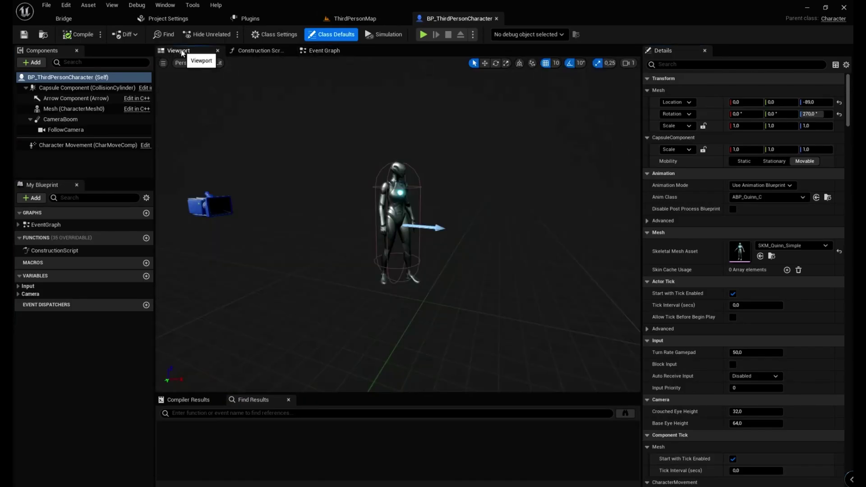
left_click(68, 130)
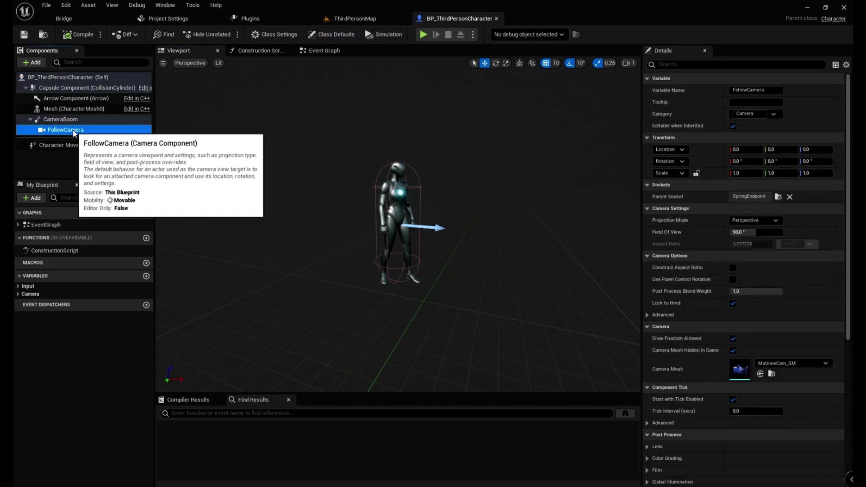
left_click_drag(73, 132, 72, 111)
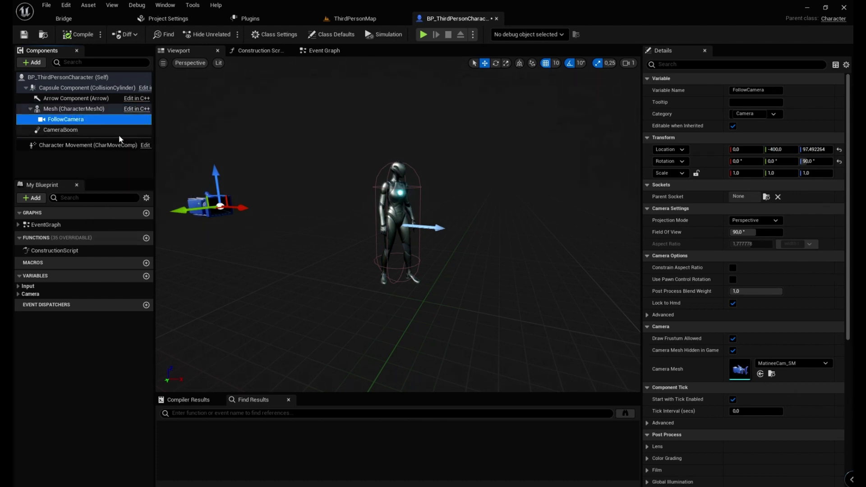
left_click(64, 131)
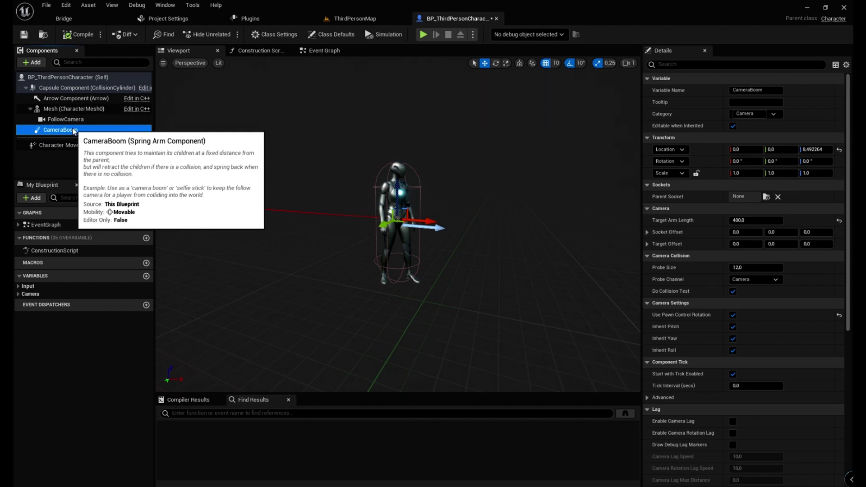
key("Delete")
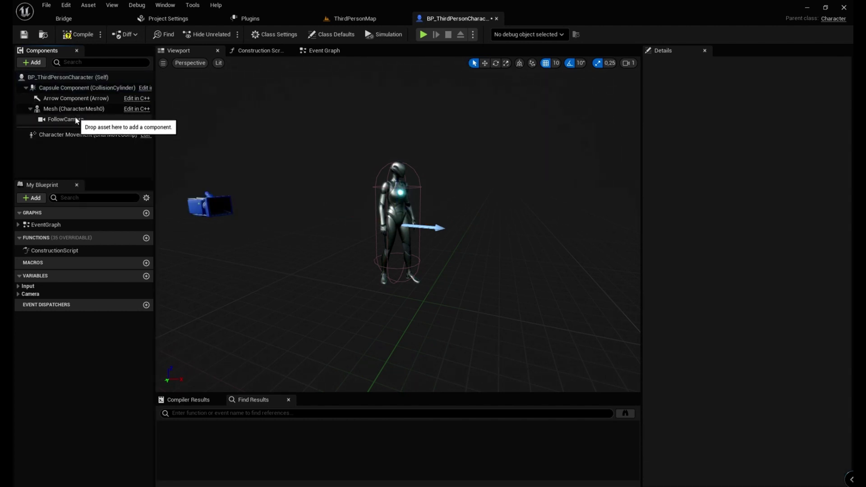
Attach FollowCamera to the mesh's head socket.
left_click(76, 120)
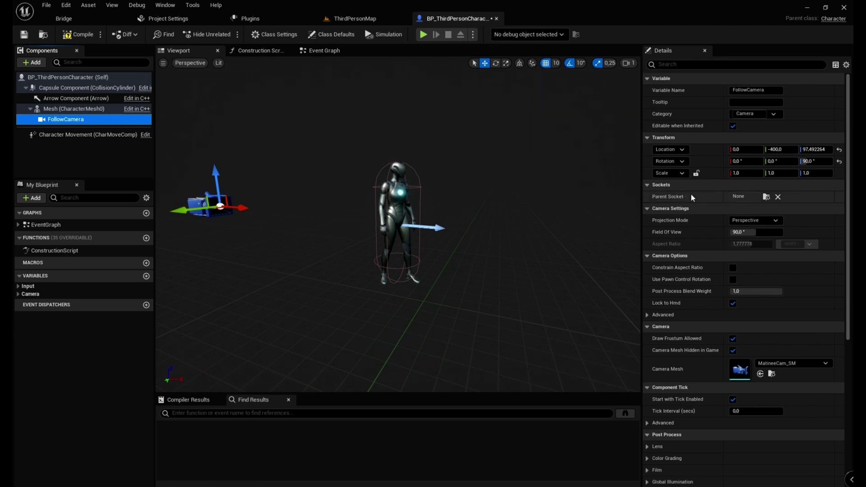
left_click(767, 198)
type("head")
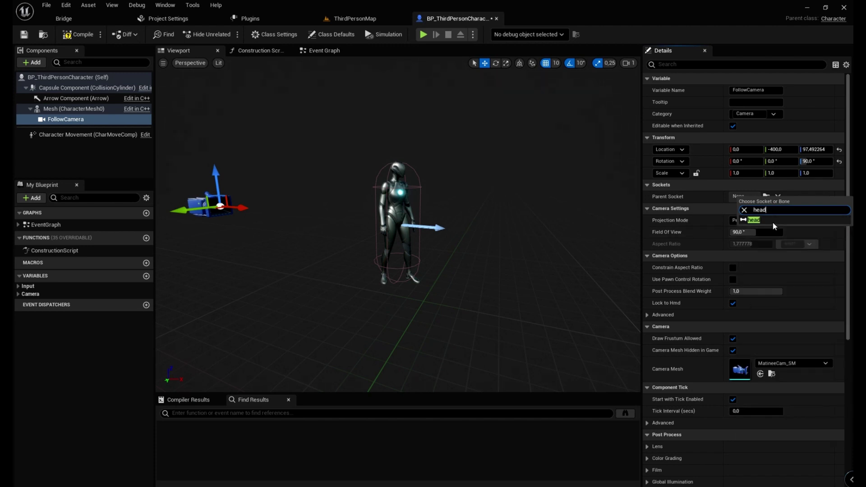
left_click(773, 221)
left_click_drag(526, 202, 526, 203, "alt")
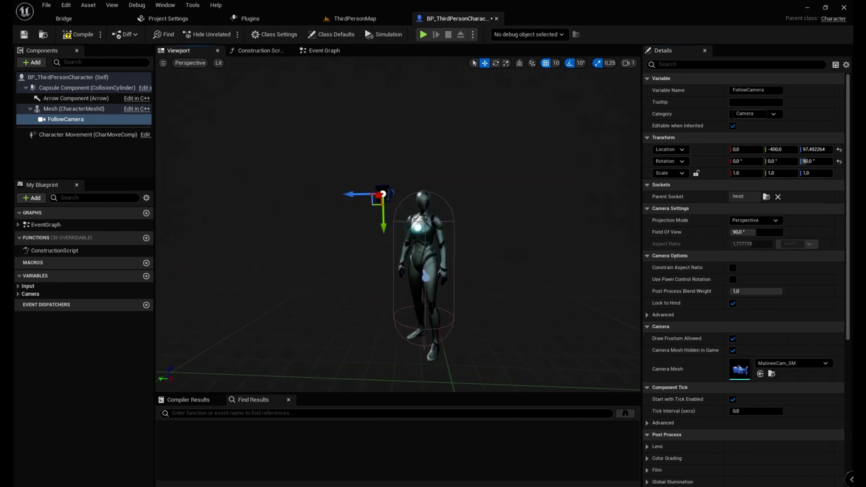
Set FollowCamera's X rotation to -90 and its location to 0, 0, 0.
left_click(755, 161)
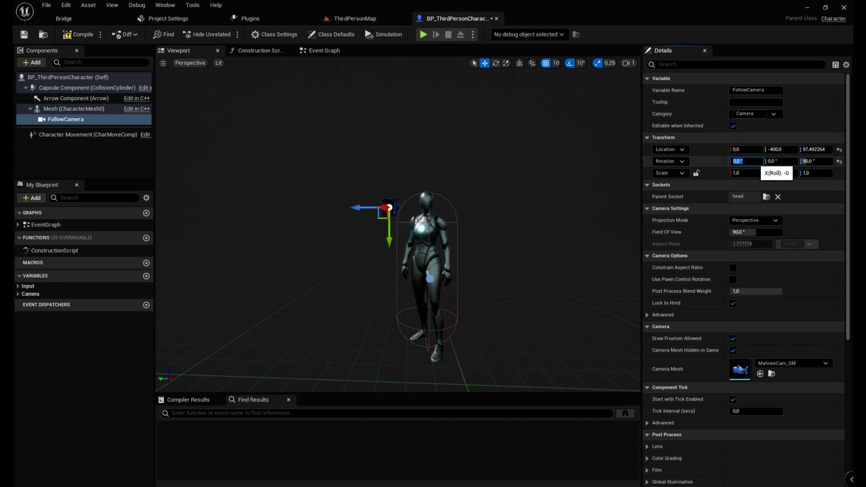
type("90")
key("Return")
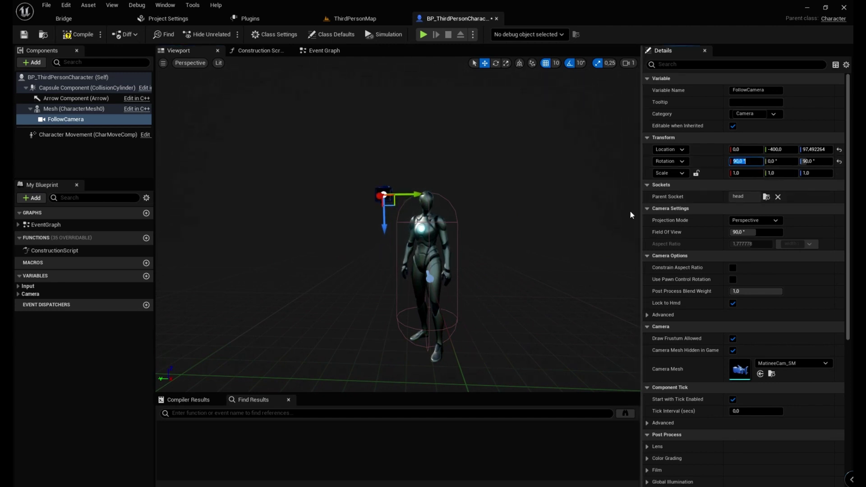
left_click_drag(624, 210, 624, 209, "alt")
left_click_drag(398, 224, 399, 223, "alt")
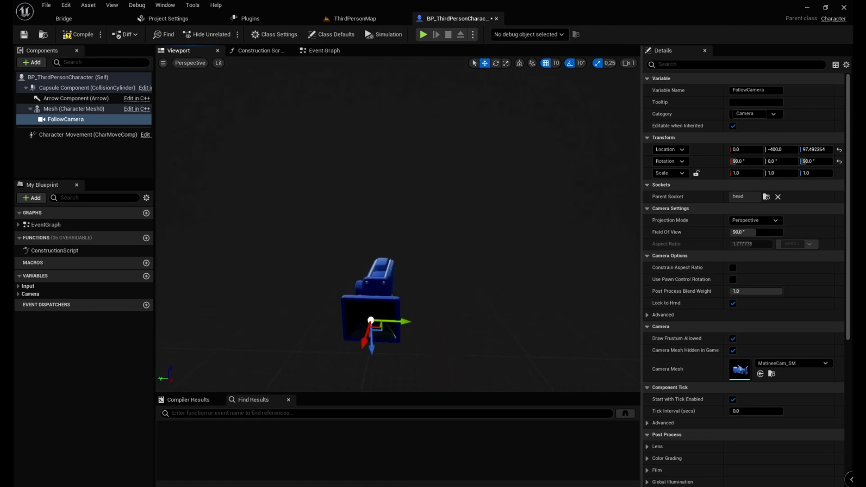
left_click_drag(567, 183, 567, 184, "alt")
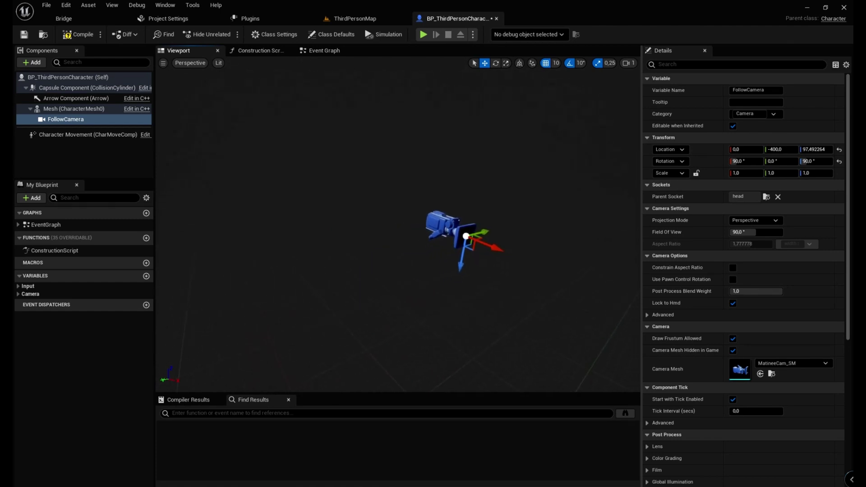
left_click(744, 161)
type("-90")
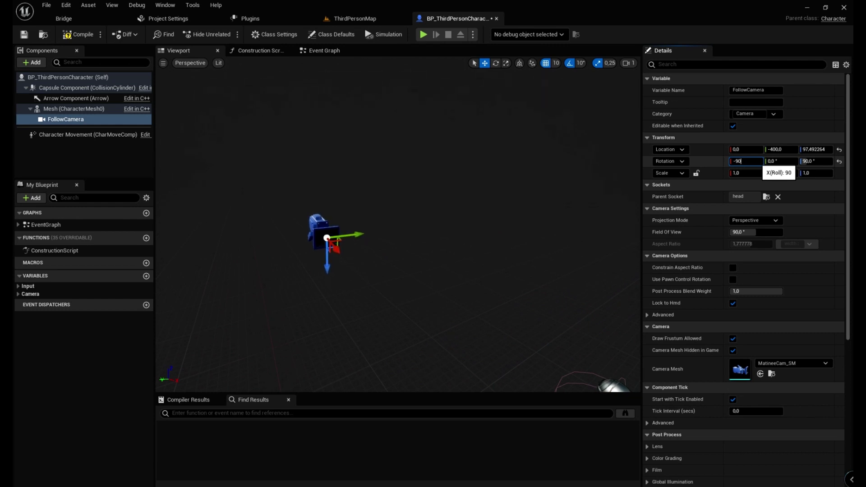
left_click(778, 150)
type("00")
key("Return")
type("0")
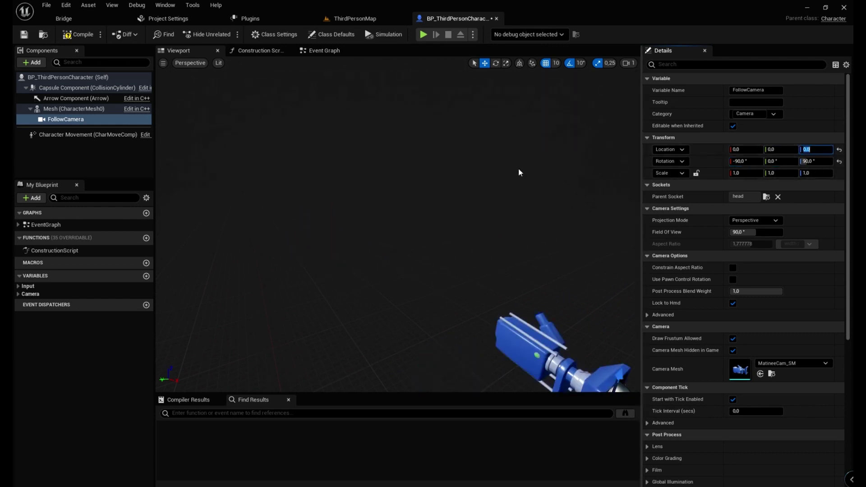
left_click(816, 161)
left_click_drag(224, 114, 305, 119)
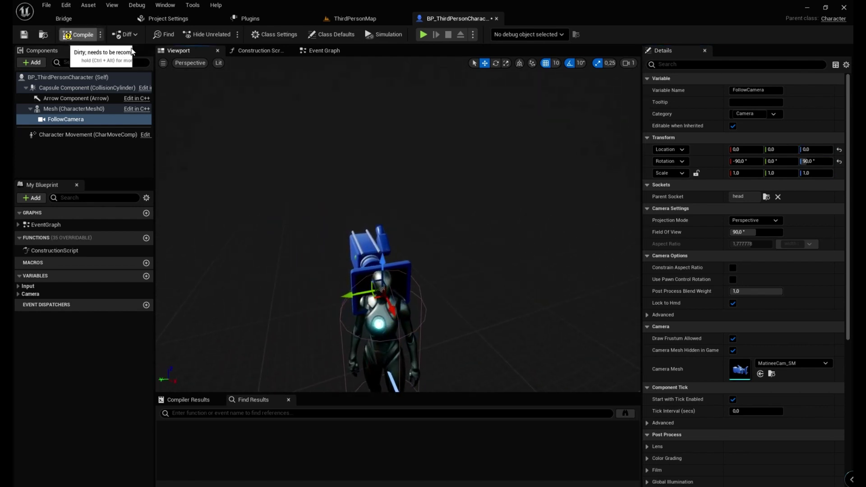
Play-test, enable Use Pawn Control Rotation on FollowCamera, compile, and play again.
left_click(423, 34)
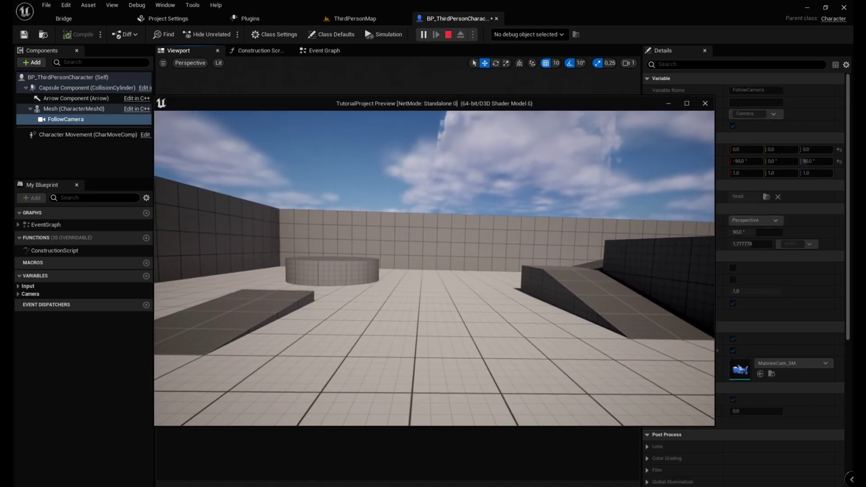
key("Escape")
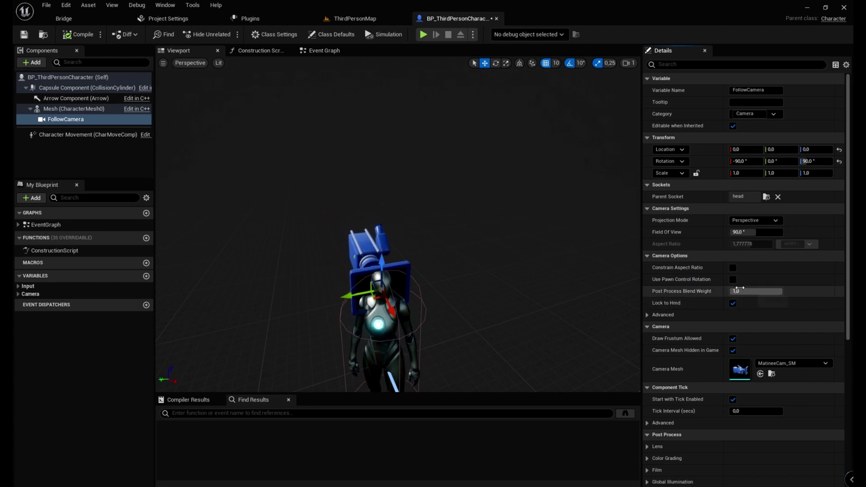
left_click(69, 122)
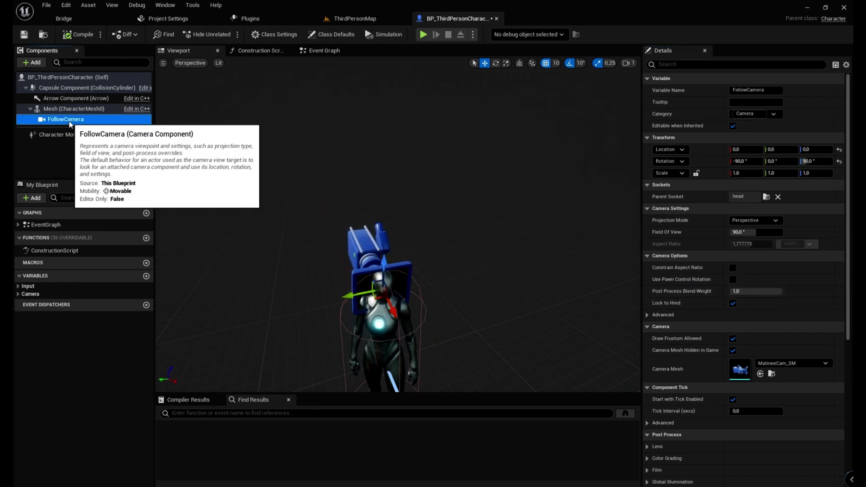
left_click(732, 279)
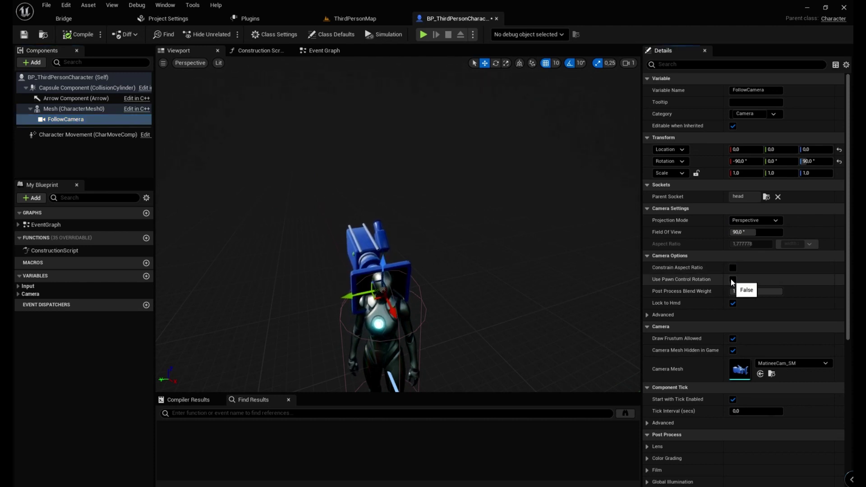
left_click(68, 37)
left_click(424, 34)
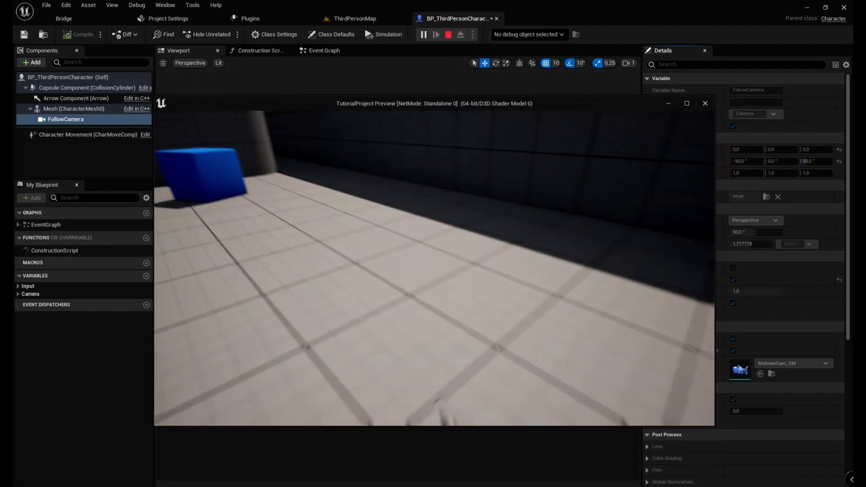
key("Escape")
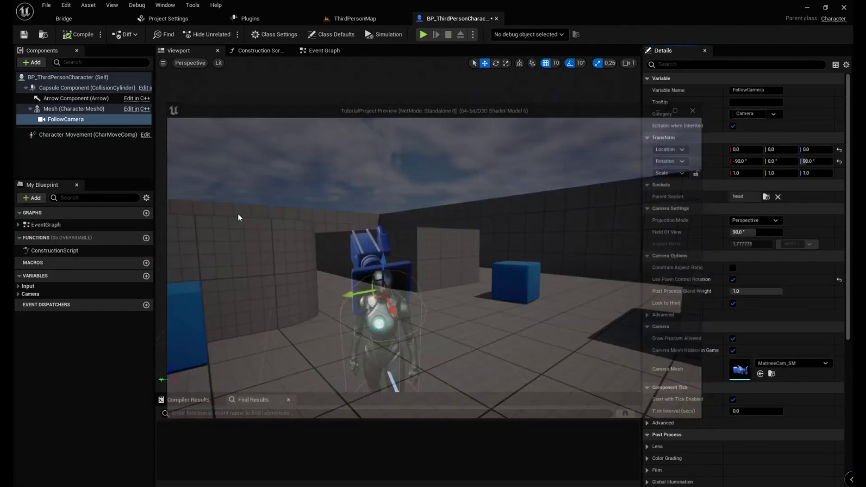
left_click(745, 232)
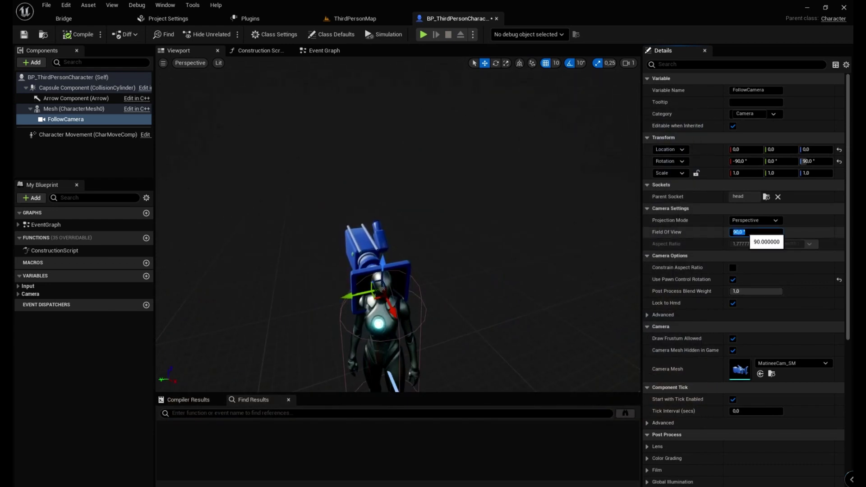
type("110")
key("Return")
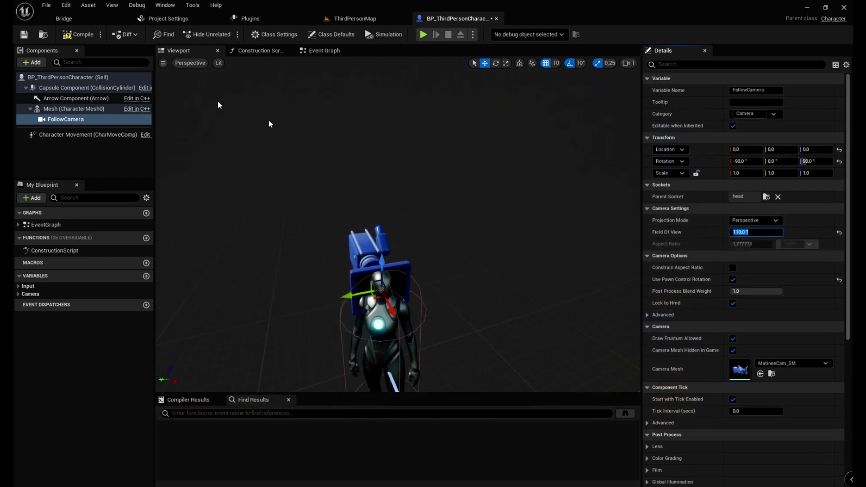
left_click(75, 34)
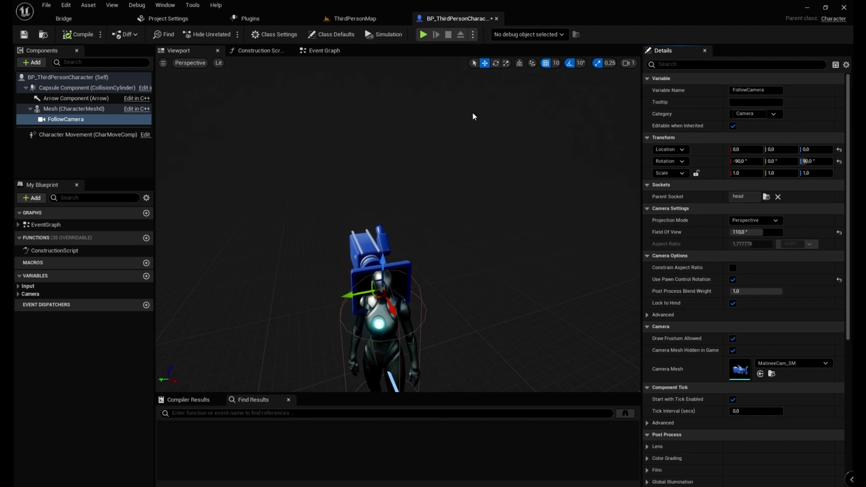
left_click(425, 34)
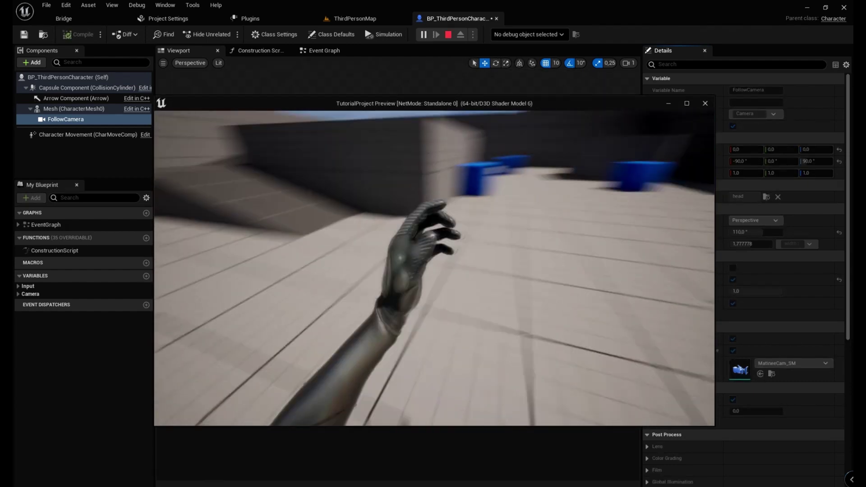
key("Escape")
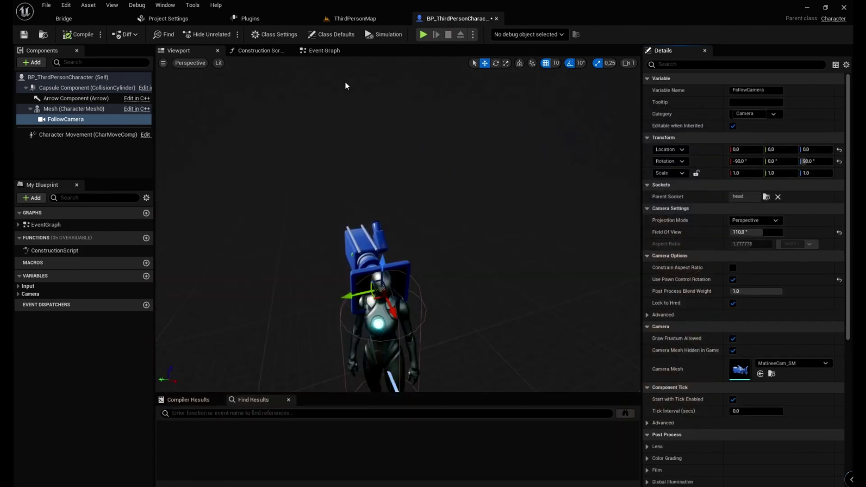
Place an Event BeginPlay node in the character's Event Graph.
left_click(317, 55)
right_click_drag(455, 257, 446, 183)
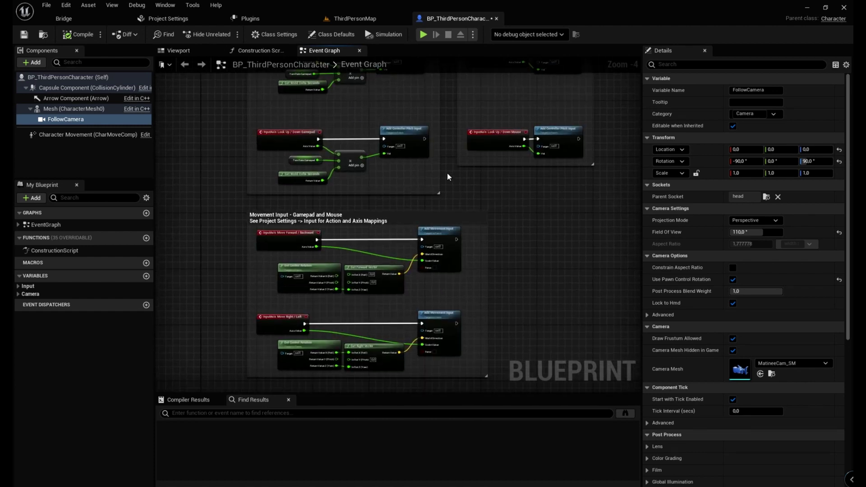
scroll(446, 192, "down", 2)
scroll(366, 234, "up", 5)
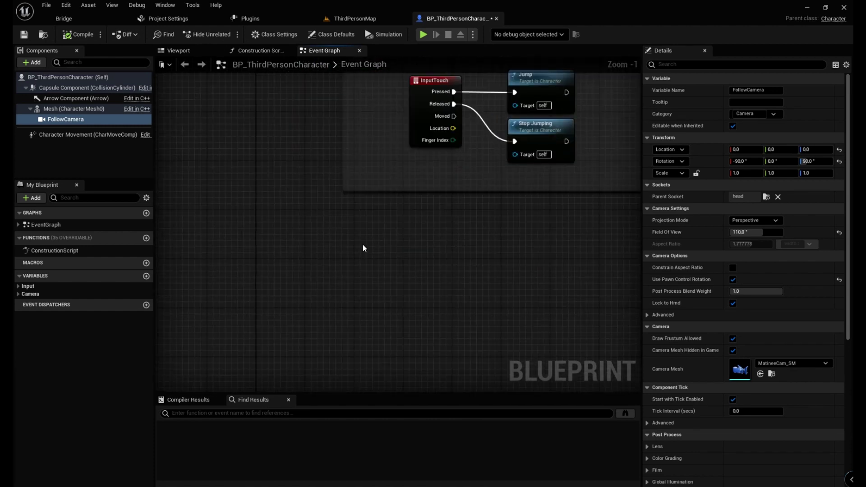
right_click(364, 249)
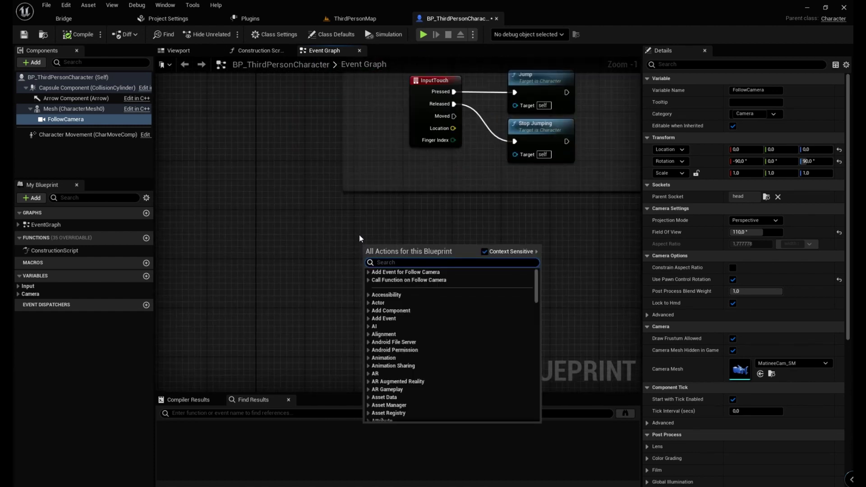
type("event")
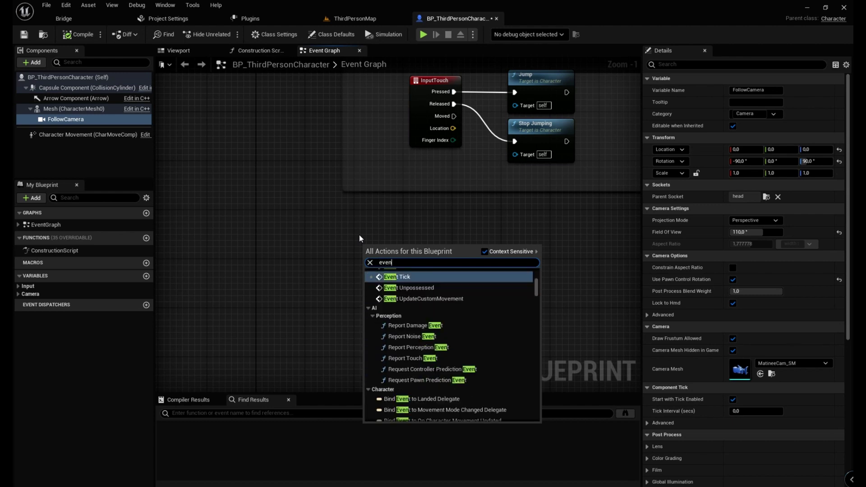
type(" begin")
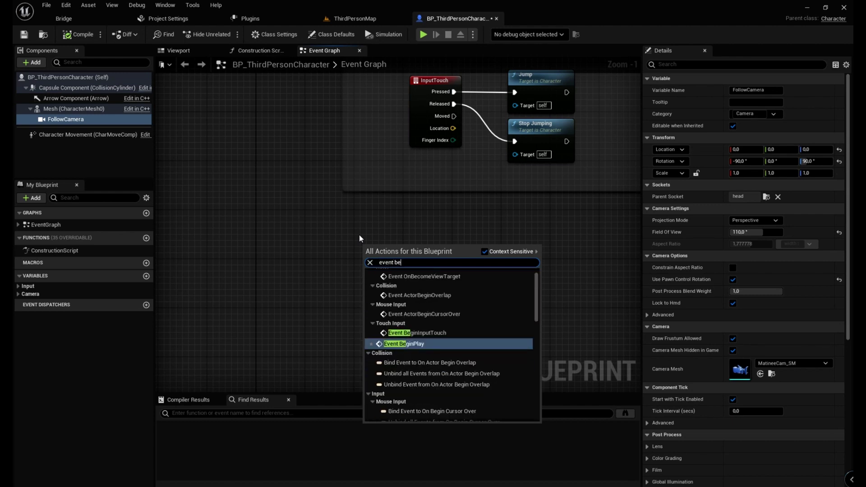
key("Return")
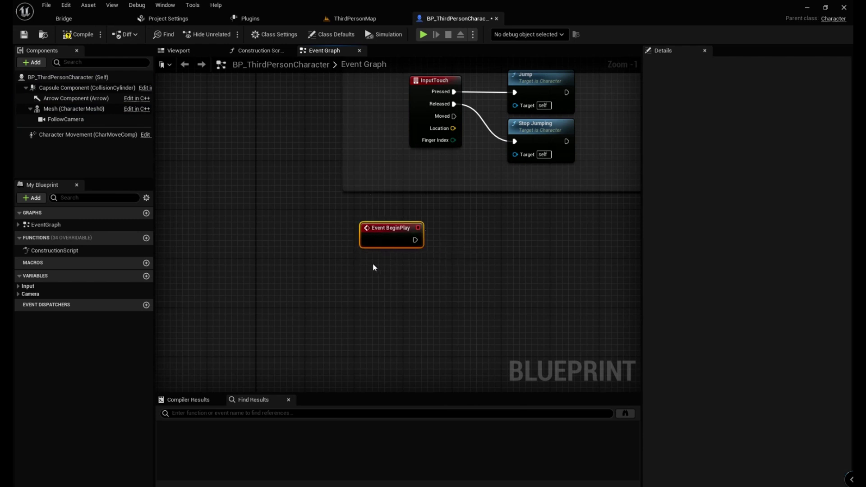
left_click_drag(388, 230, 382, 230)
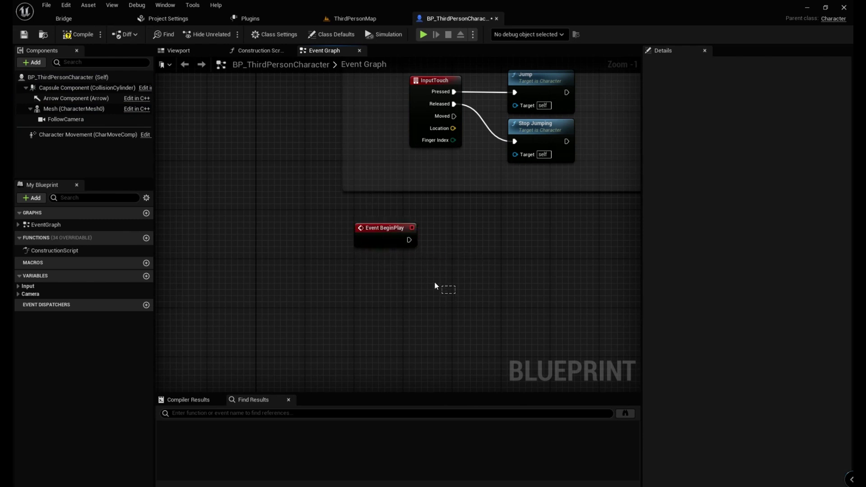
Add a Get Player Camera Manager node beside Event BeginPlay.
left_click_drag(455, 291, 291, 210)
right_click_drag(495, 291, 319, 277)
scroll(408, 217, "up", 1)
left_click(338, 315)
right_click_drag(339, 311, 319, 273)
right_click(317, 233)
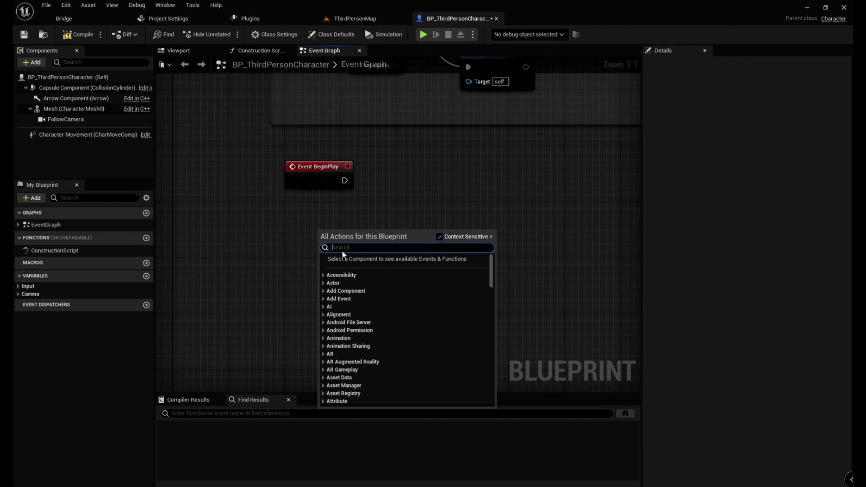
type("get player")
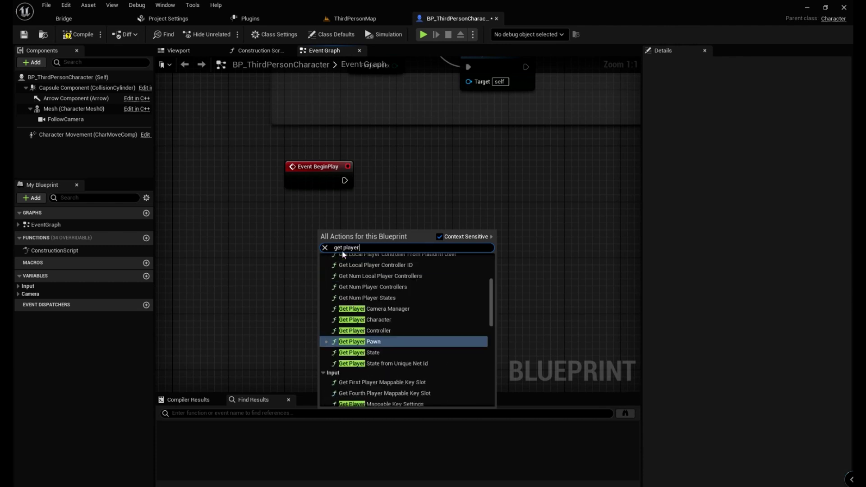
type(" camera")
key("Return")
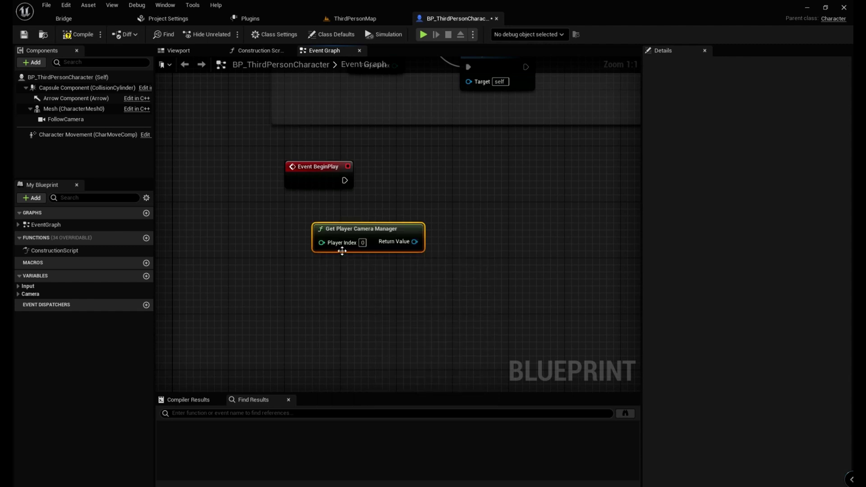
Add a Set View Pitch Min node from the camera manager's Return Value, executed by BeginPlay.
right_click_drag(433, 203, 394, 250)
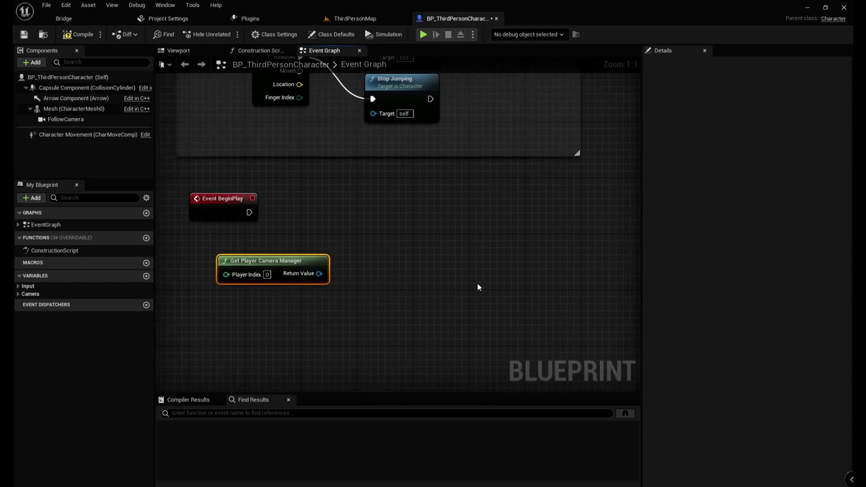
left_click_drag(327, 276, 426, 246)
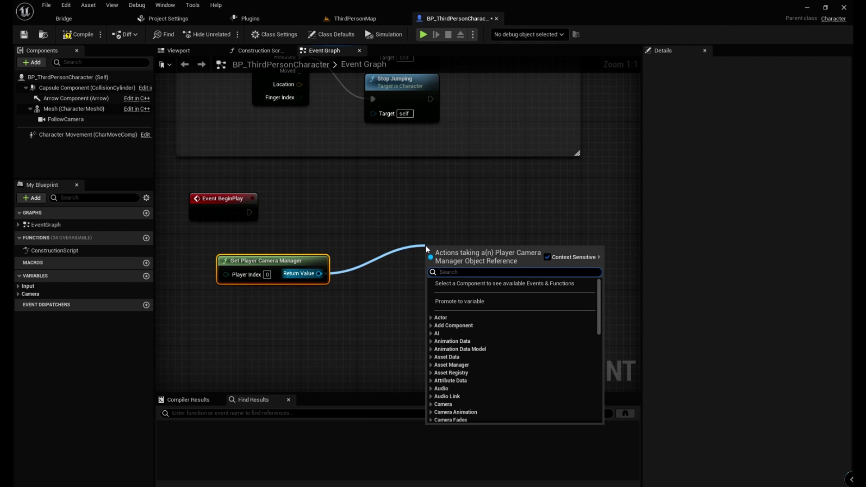
type("set view pitch")
key("Return")
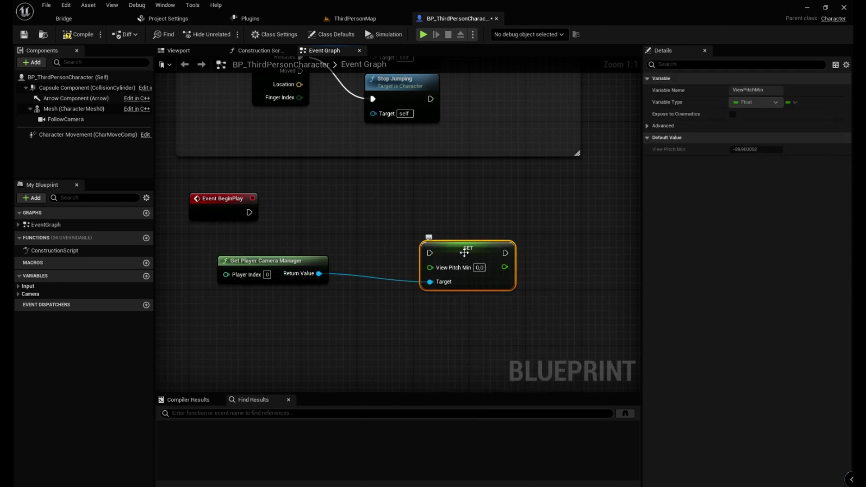
left_click_drag(465, 249, 457, 229)
left_click_drag(367, 193, 550, 313)
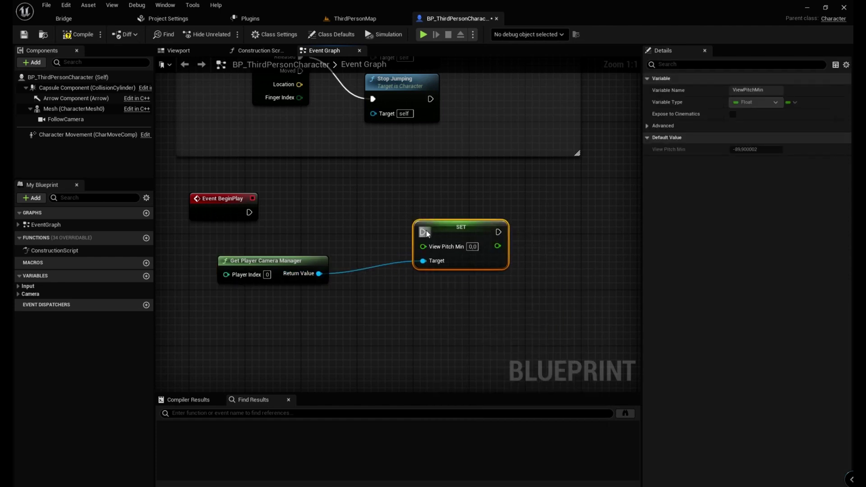
left_click_drag(422, 232, 250, 212)
left_click(404, 215)
left_click_drag(404, 215, 509, 284)
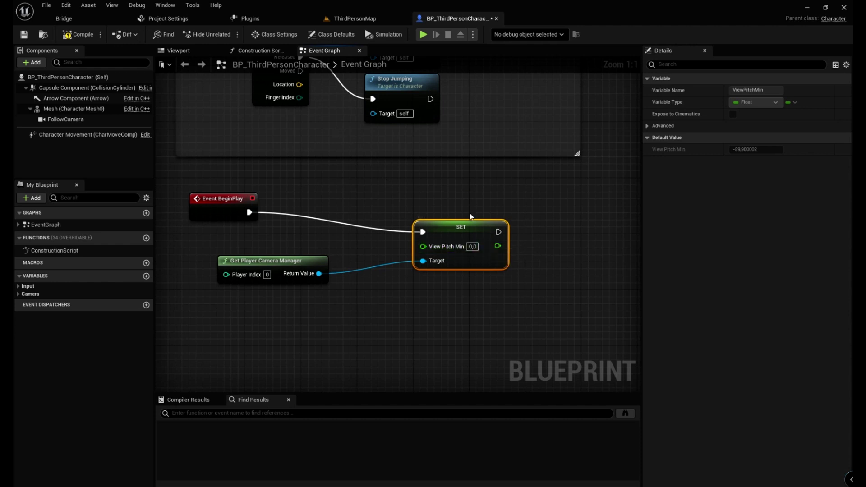
Trial-tilt FollowCamera's pitch in the Viewport, level it back, and compile.
left_click(179, 50)
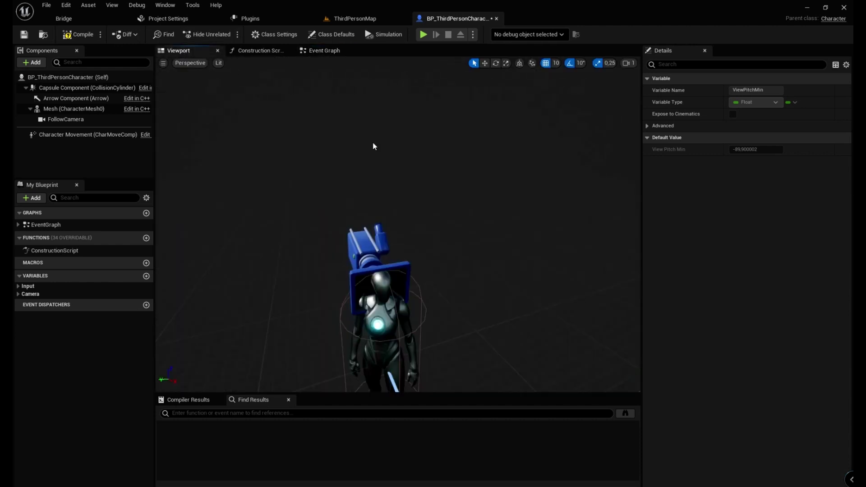
left_click_drag(412, 169, 460, 170)
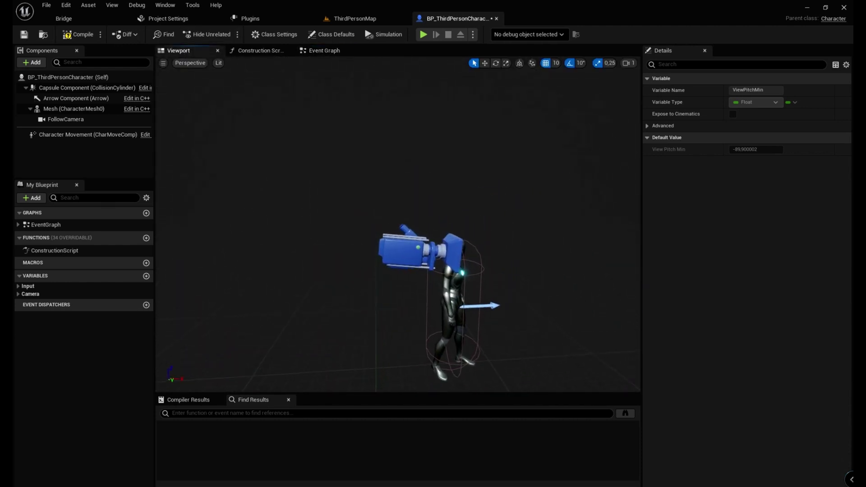
left_click(479, 227)
left_click(496, 63)
mouse_move(388, 227)
left_mouse_down()
mouse_move(400, 264)
mouse_move(392, 285)
left_mouse_up()
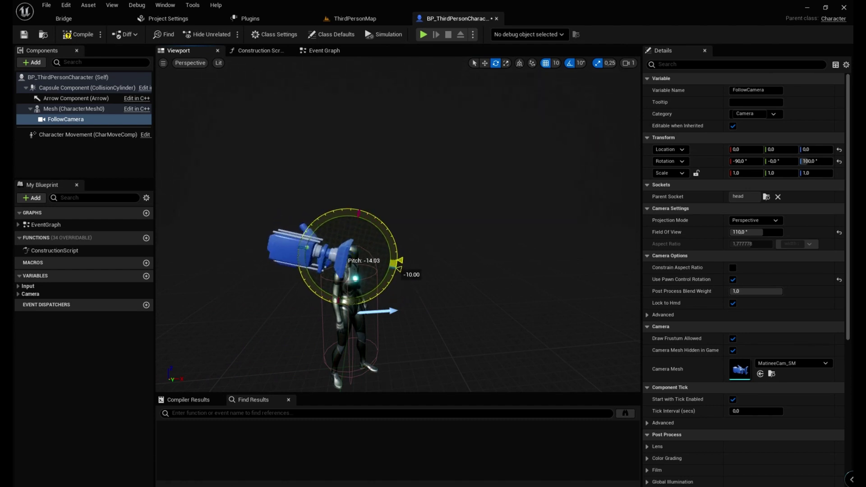
left_click_drag(399, 261, 398, 268)
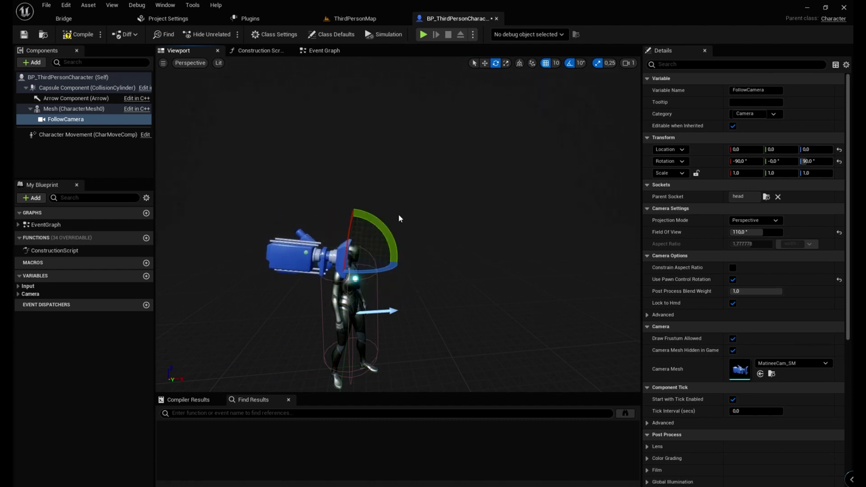
left_click(67, 35)
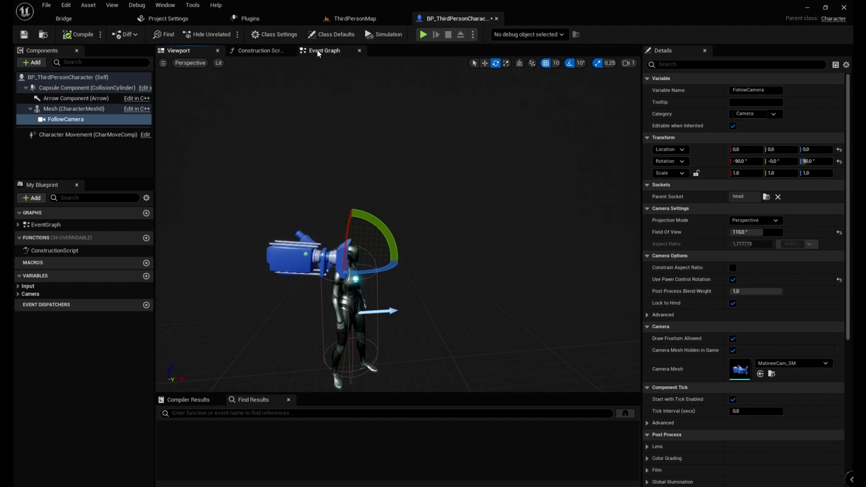
Set View Pitch Min to -60 and play-test it.
left_click(319, 52)
left_click(474, 247)
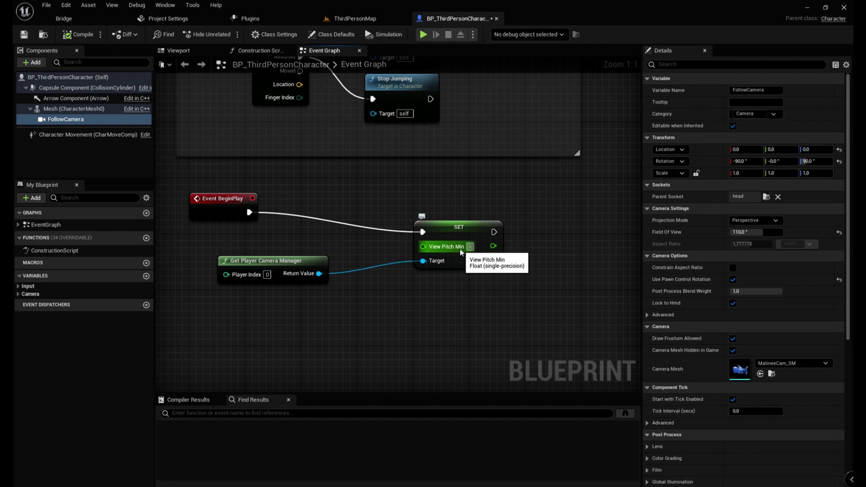
type("60")
key("Return")
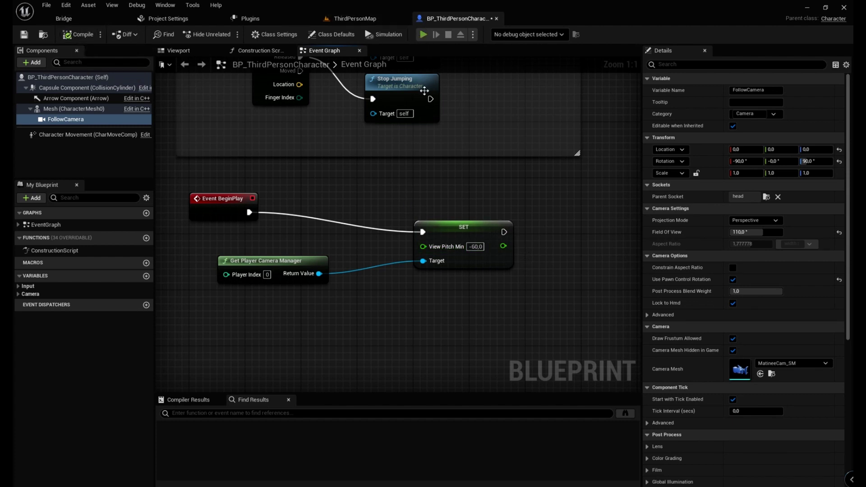
left_click(424, 34)
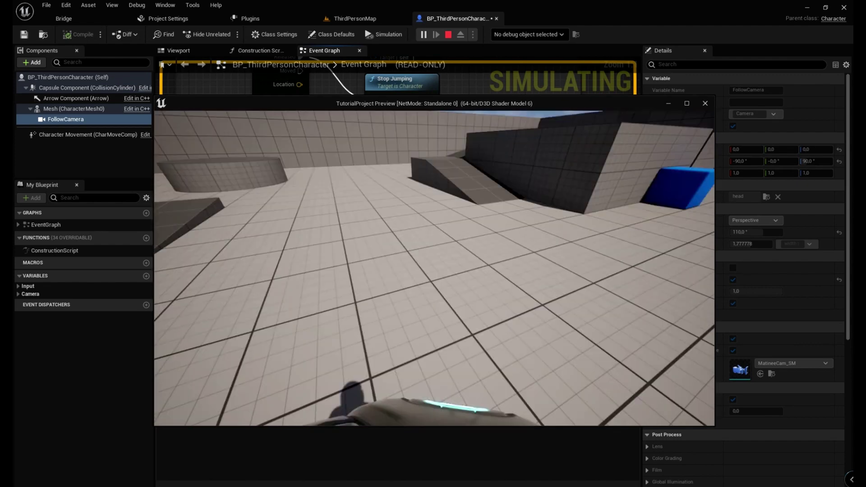
key("Escape")
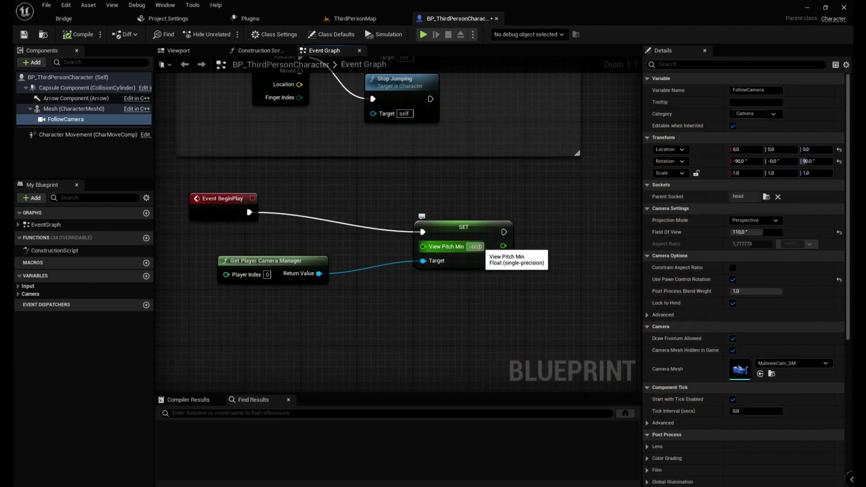
Change View Pitch Min to -40, compile, and play-test again.
left_click(477, 246)
type("-40")
key("Return")
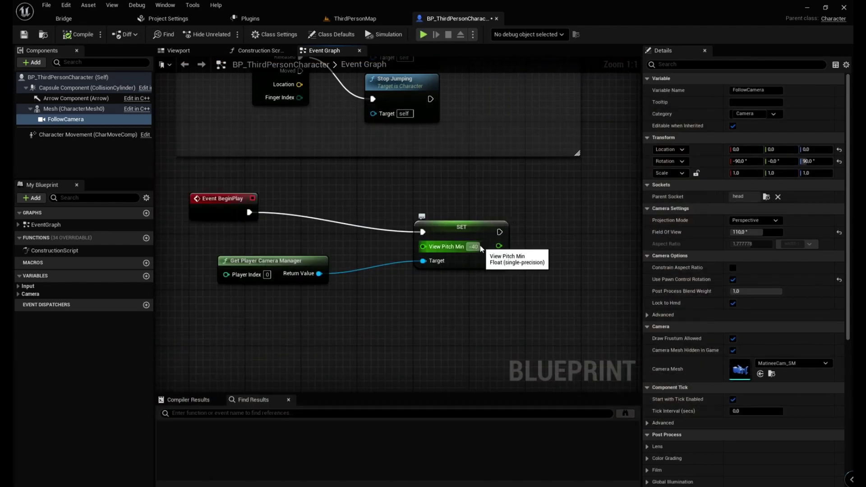
left_click(75, 32)
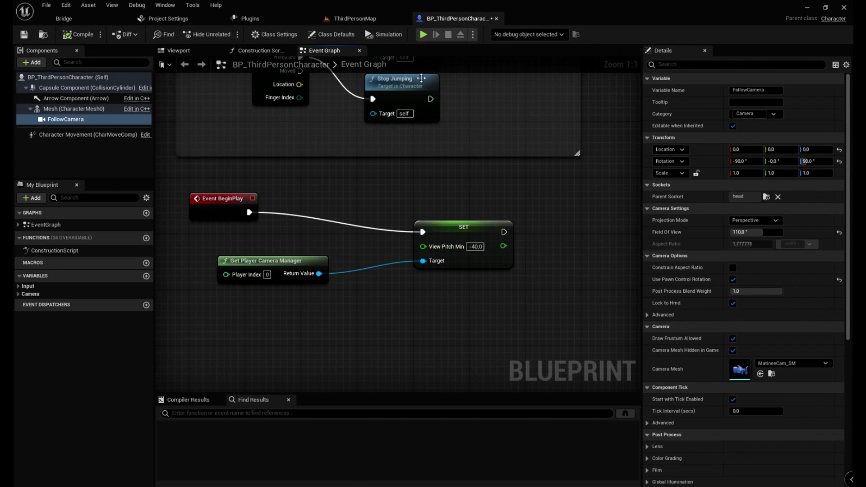
left_click(423, 34)
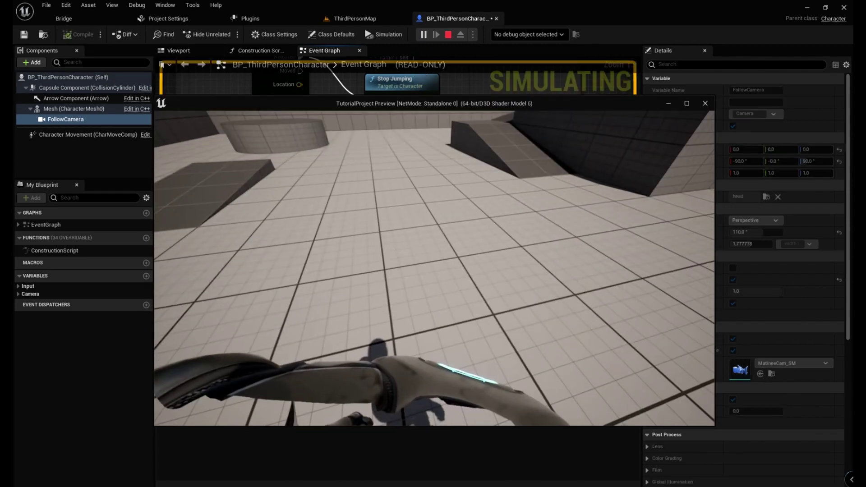
key("Escape")
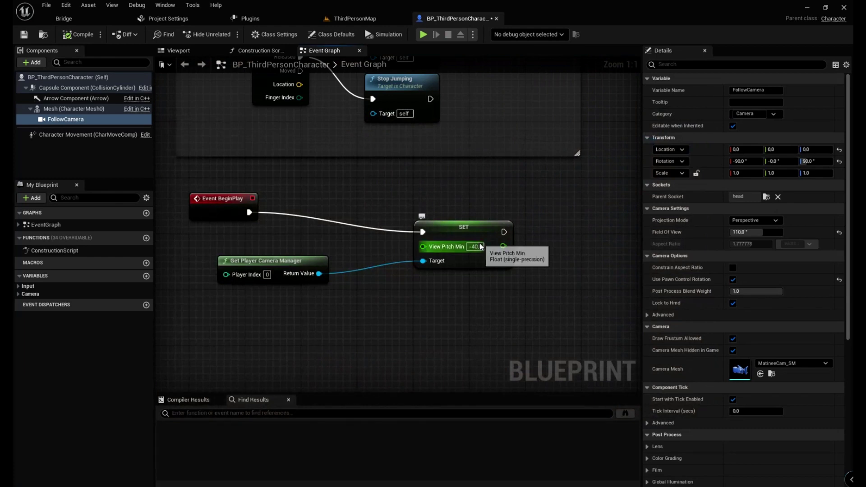
Set View Pitch Min to -30 and play-test the limited downward view.
left_click(467, 247)
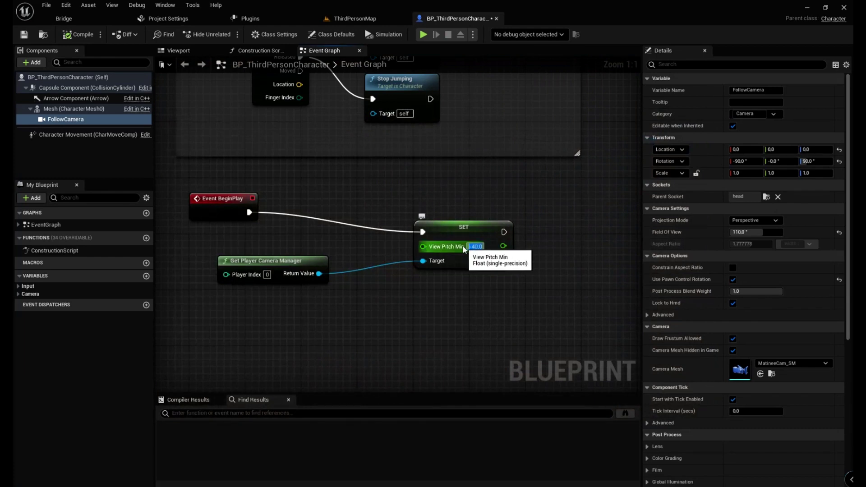
type("-30")
key("Return")
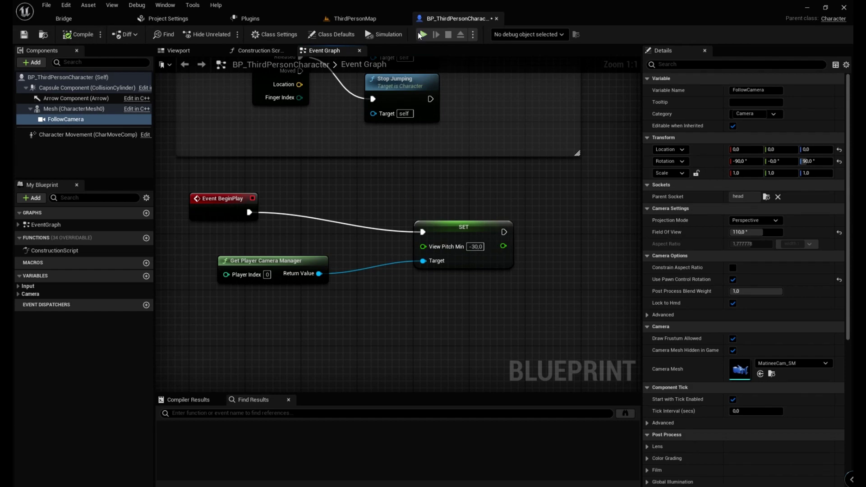
left_click(422, 35)
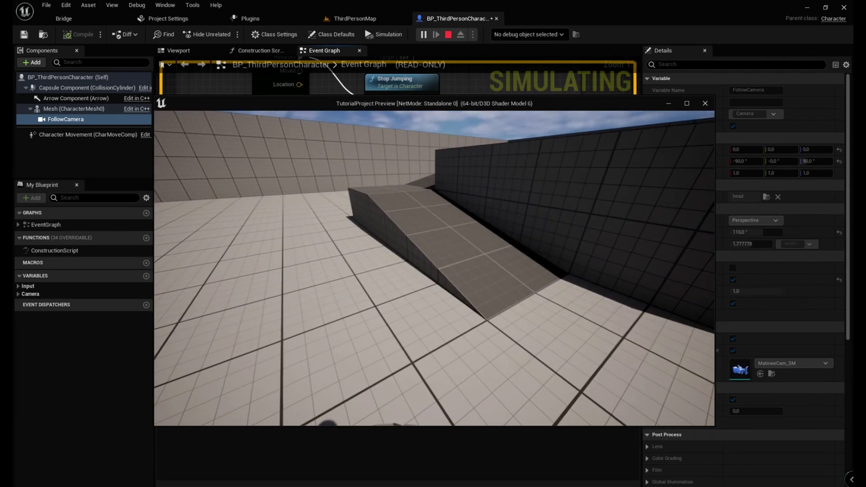
Stop the play test and rearrange the graph to make room on the right.
key("Escape")
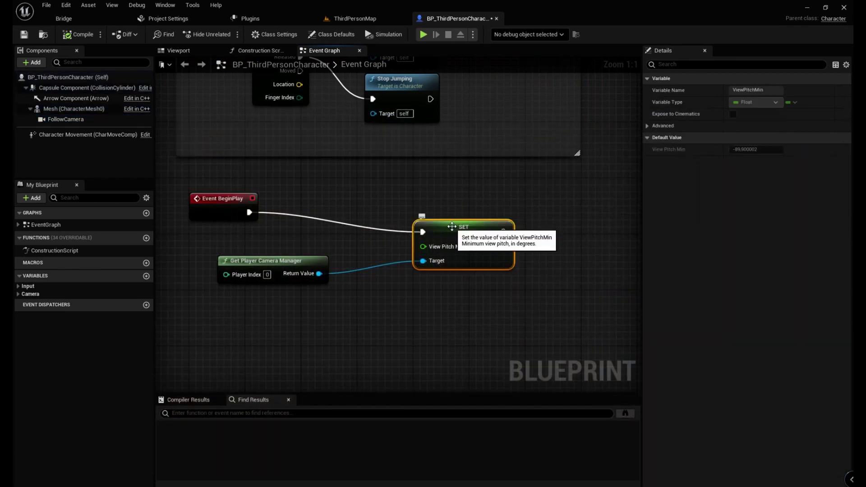
left_click_drag(453, 222, 453, 207)
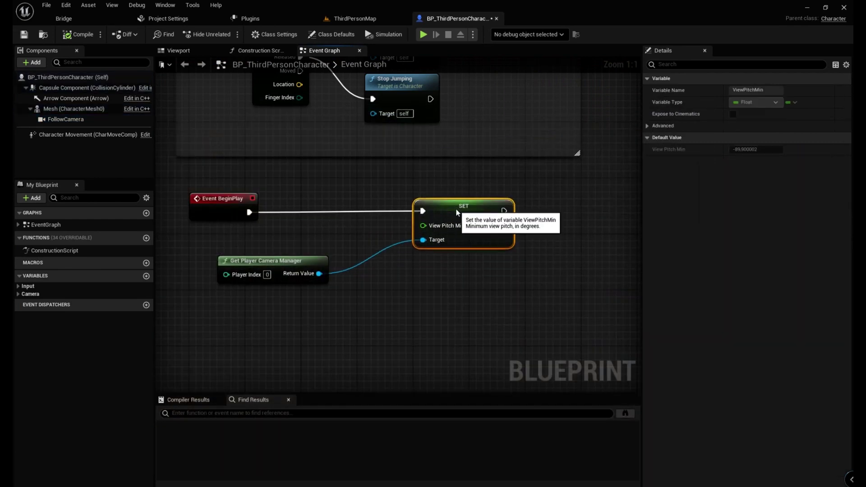
left_click(533, 264)
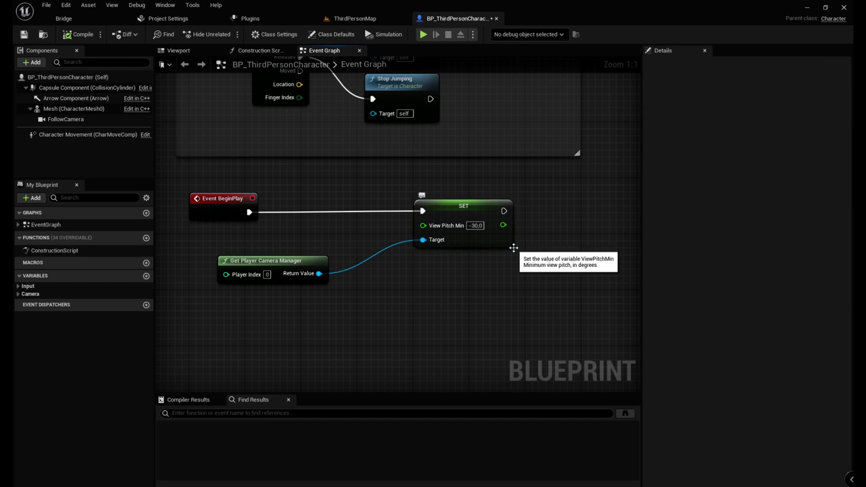
right_click_drag(544, 257, 438, 262)
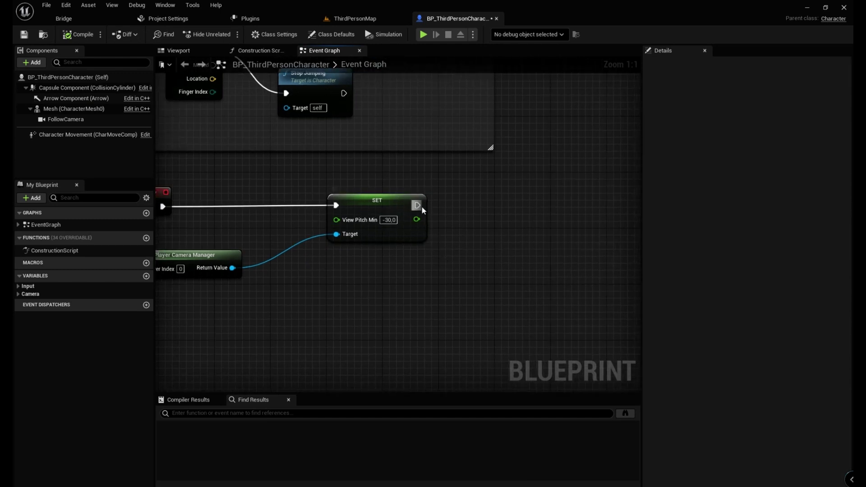
Add a Set View Pitch Max node from the camera manager, placed after View Pitch Min.
left_click_drag(232, 267, 425, 271)
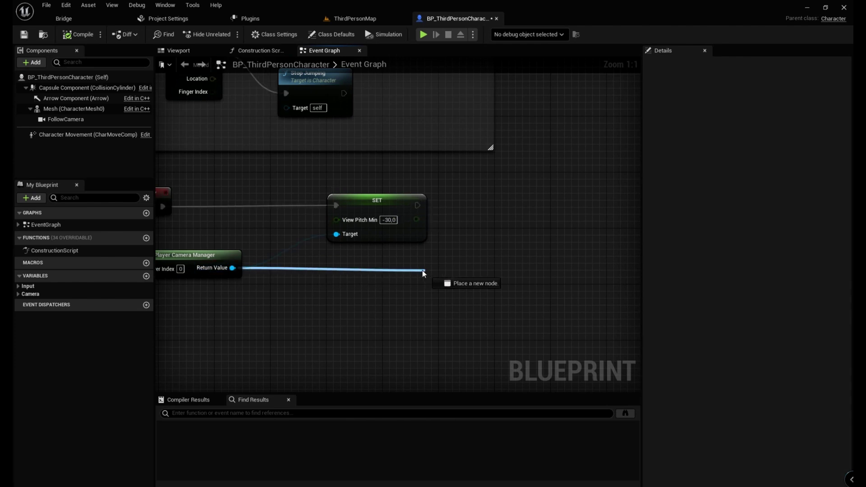
type("view ")
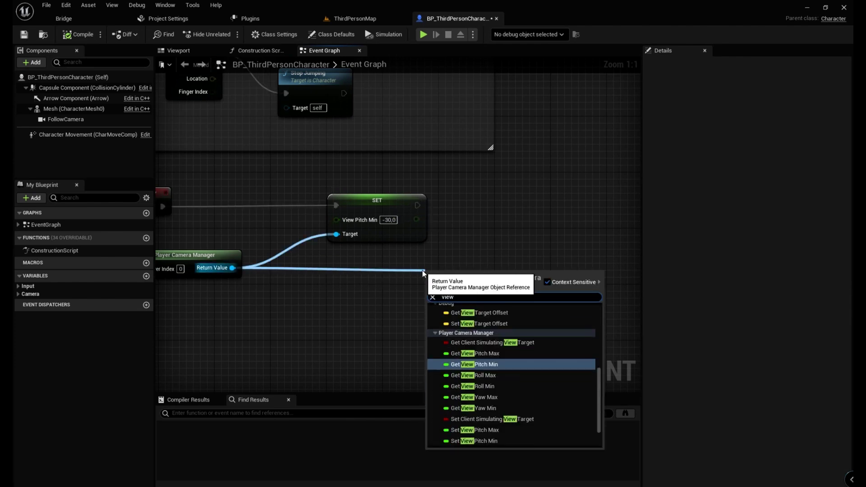
type("pitch")
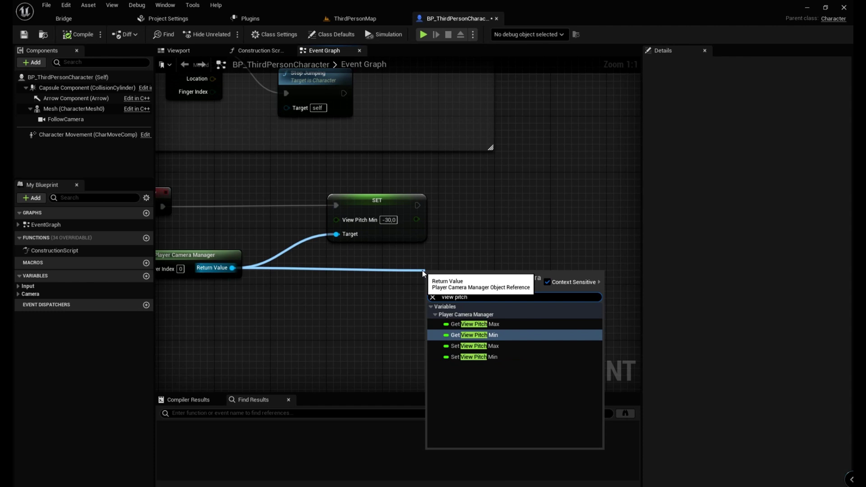
key("Up")
key("Down")
key("Down")
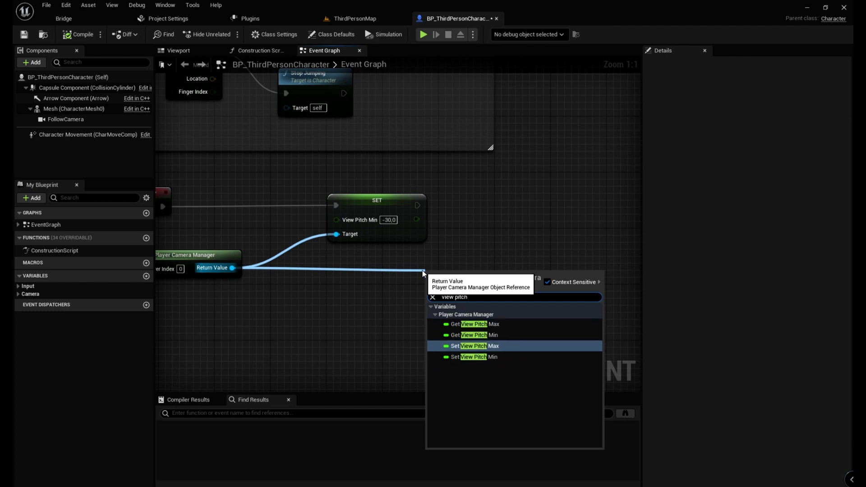
key("Return")
left_click(463, 251)
mouse_move(480, 287)
left_mouse_down()
mouse_move(515, 217)
mouse_move(418, 205)
left_mouse_up()
mouse_move(508, 200)
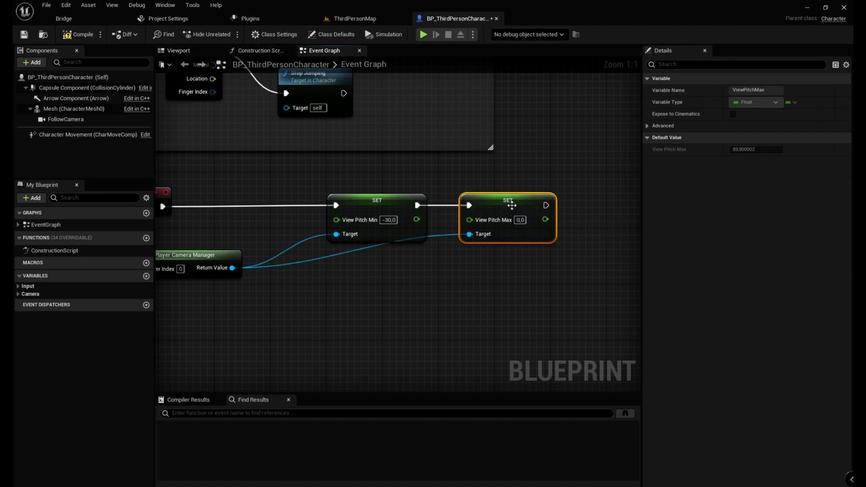
left_click_drag(307, 178, 415, 257)
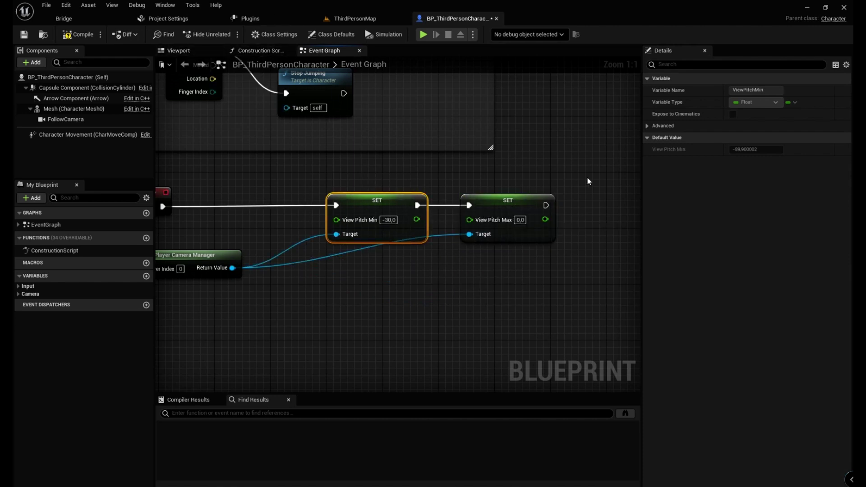
left_click_drag(592, 175, 484, 269)
left_click(521, 220)
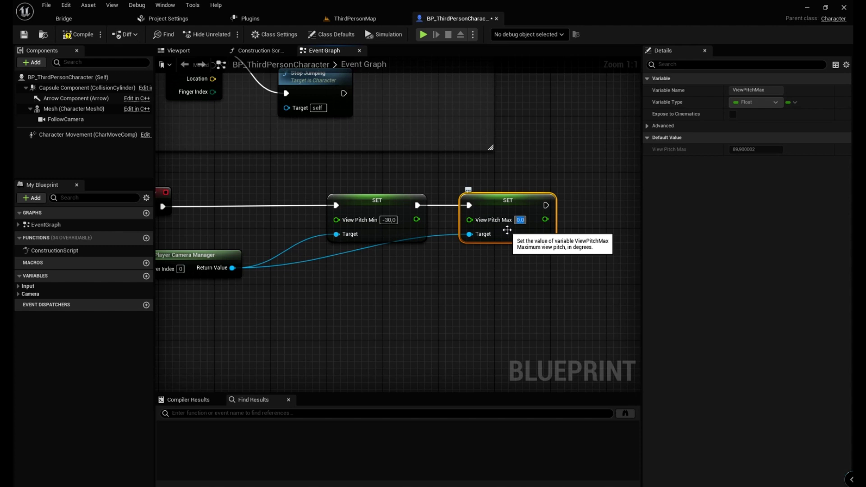
type("60")
Commit View Pitch Max as 60 and play-test looking up and down.
key("Return")
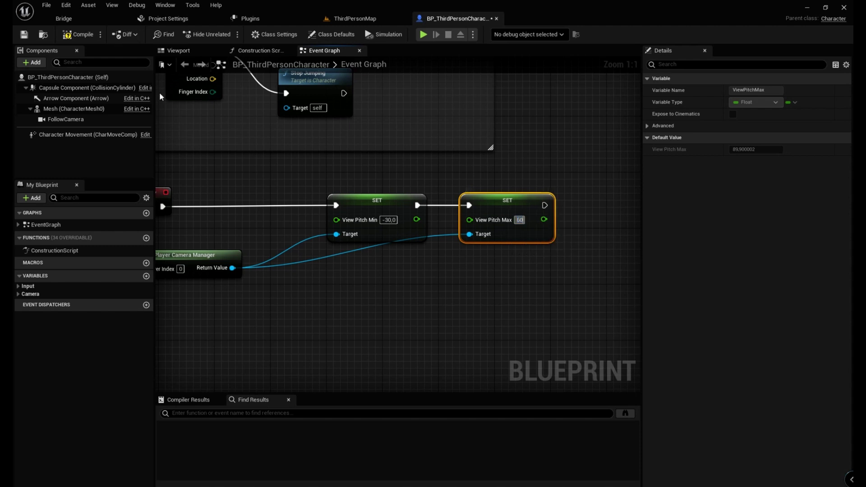
left_click(423, 33)
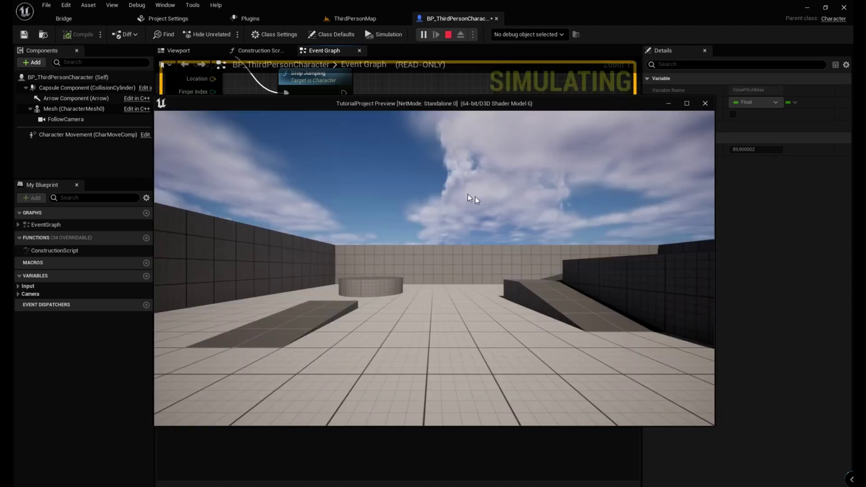
left_click(467, 195)
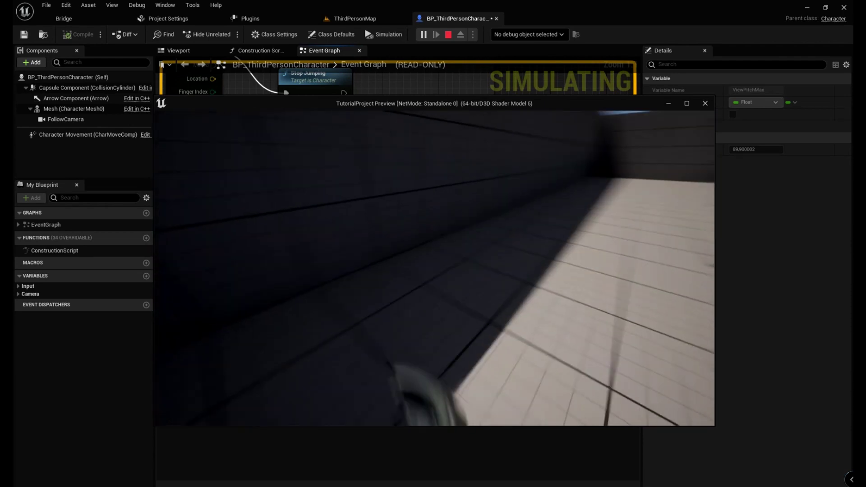
key("Escape")
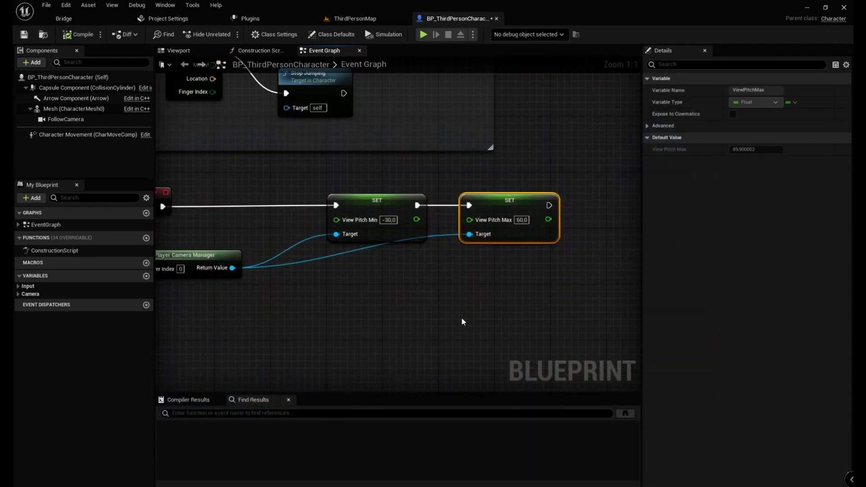